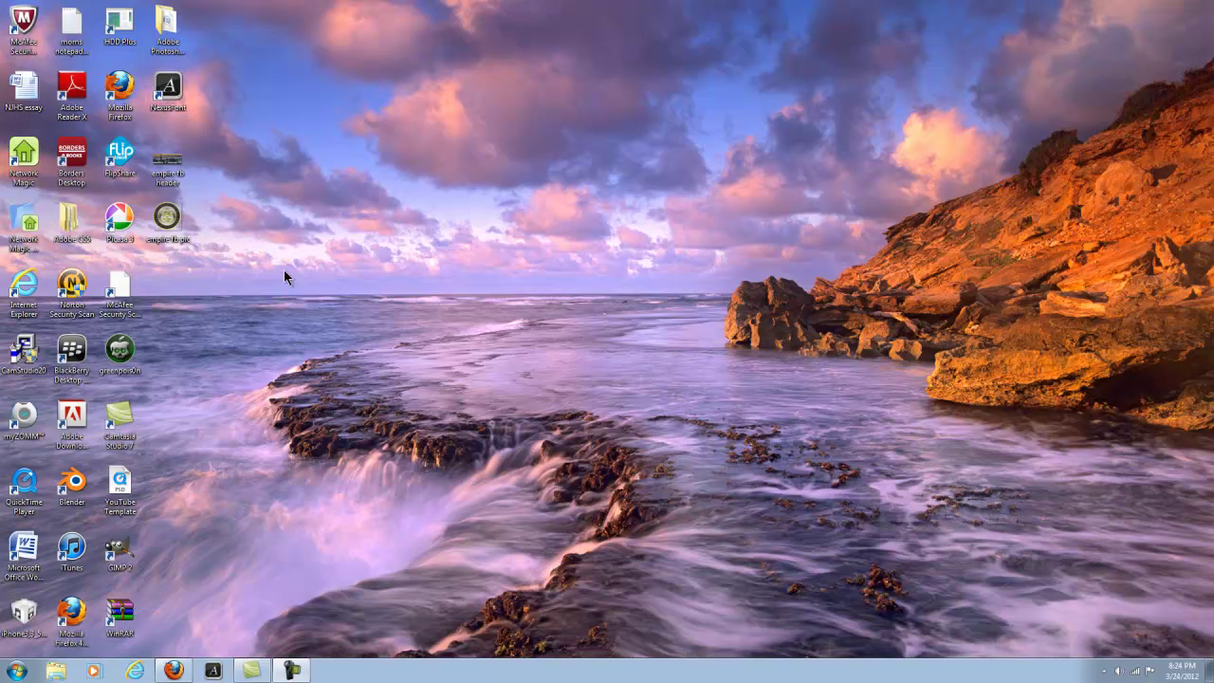
Launch NexusFont from its desktop shortcut and bring its window forward, then show the Start menu
{"action": "left_click", "coordinate": [186, 101]}
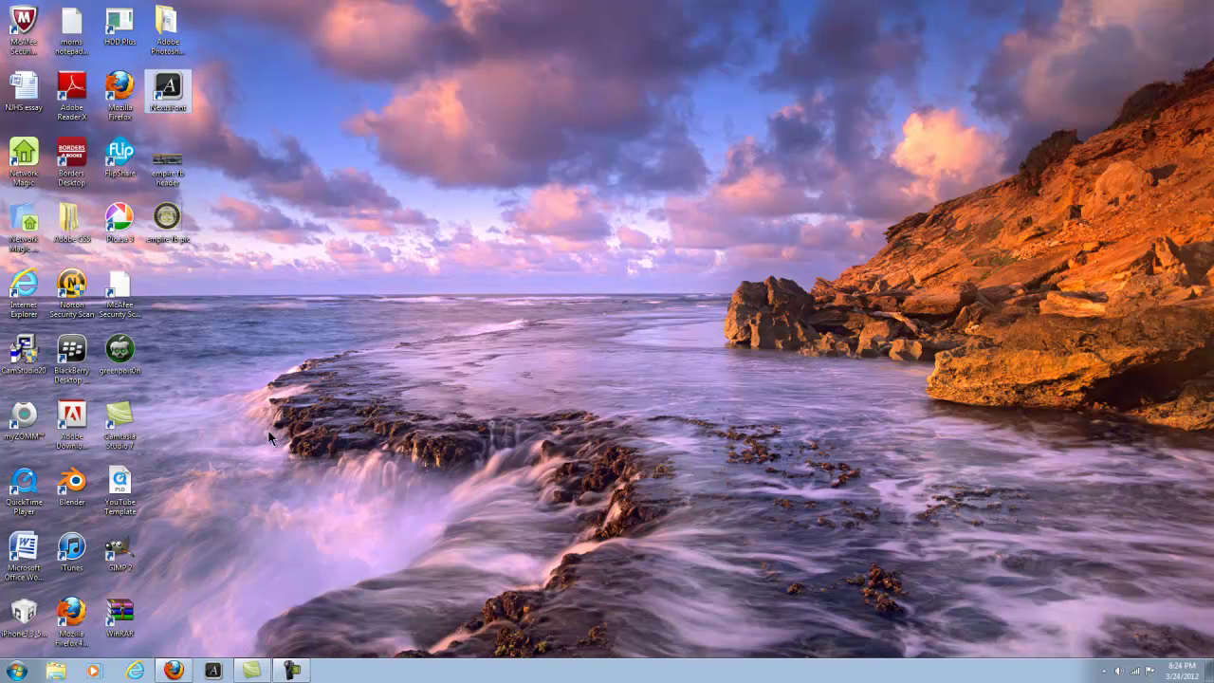
{"action": "left_click", "coordinate": [224, 672]}
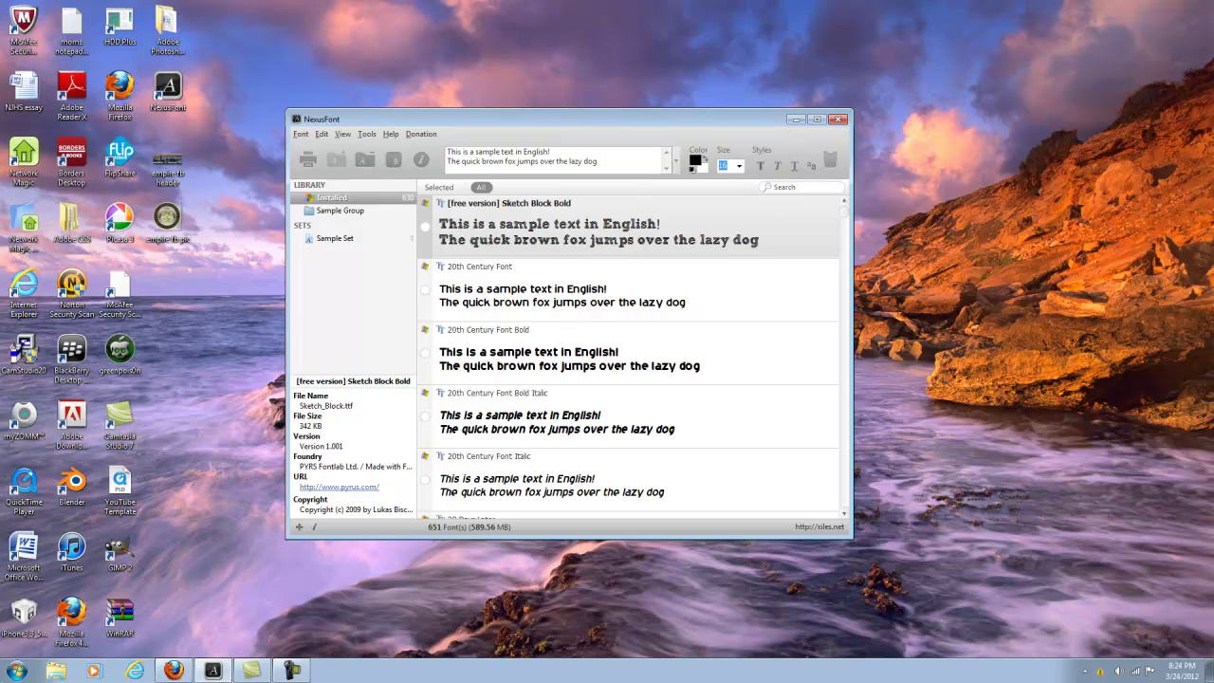
{"action": "left_click", "coordinate": [14, 671]}
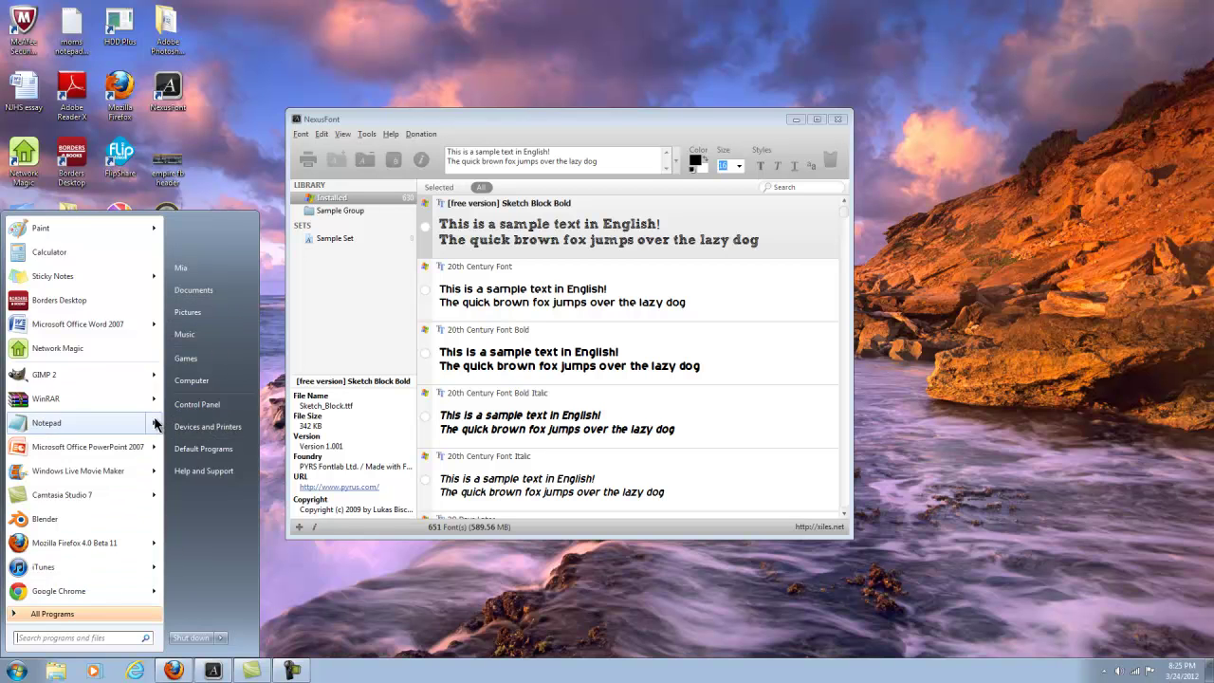
Navigate in Explorer to the C:\Windows\Fonts folder
{"action": "key", "text": "Escape"}
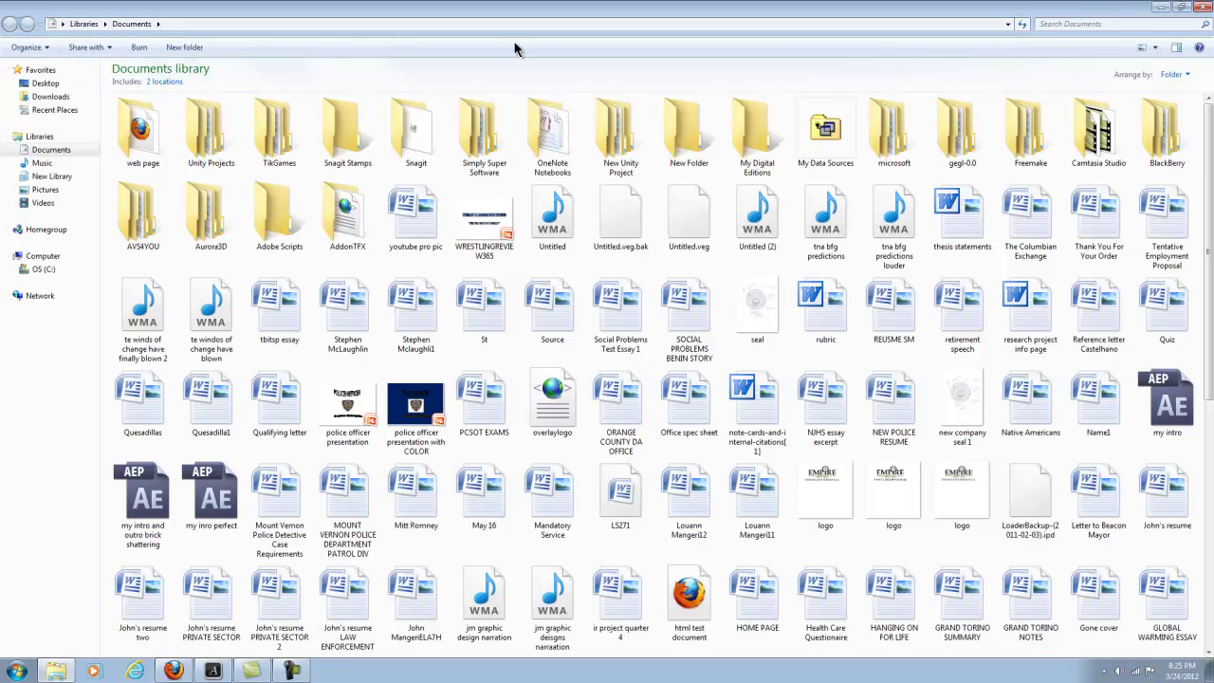
{"action": "scroll", "coordinate": [1174, 94], "scroll_direction": "down", "scroll_amount": 5}
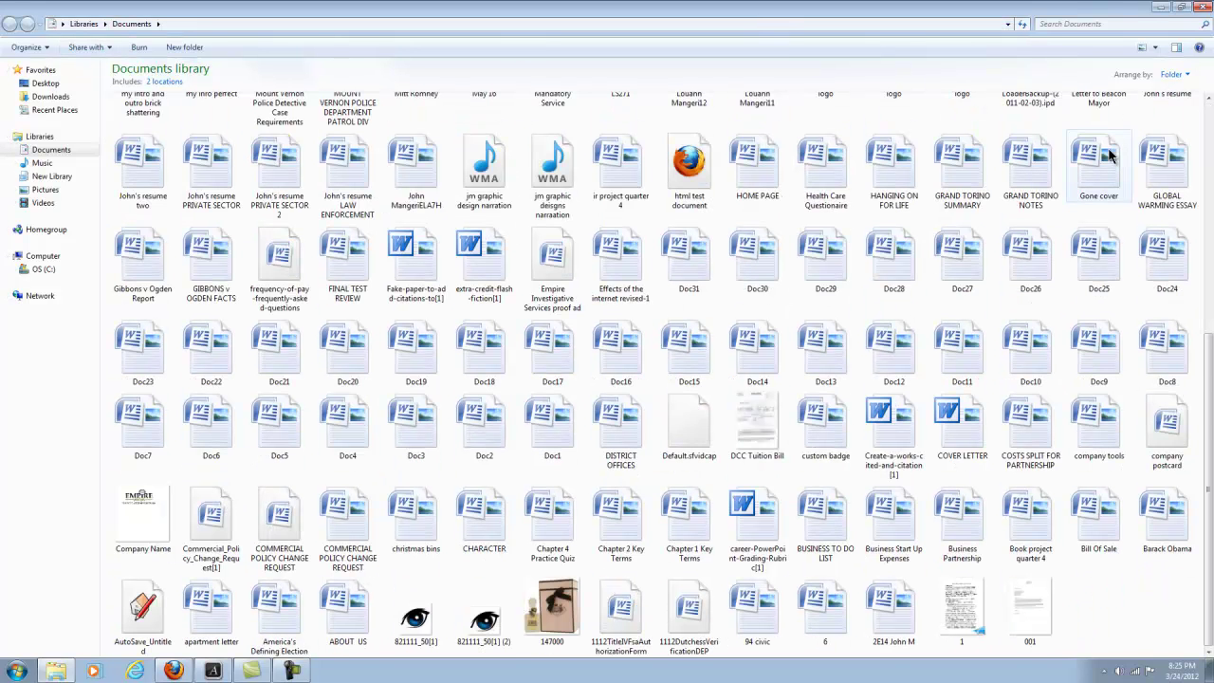
{"action": "scroll", "coordinate": [38, 313], "scroll_direction": "up", "scroll_amount": 10}
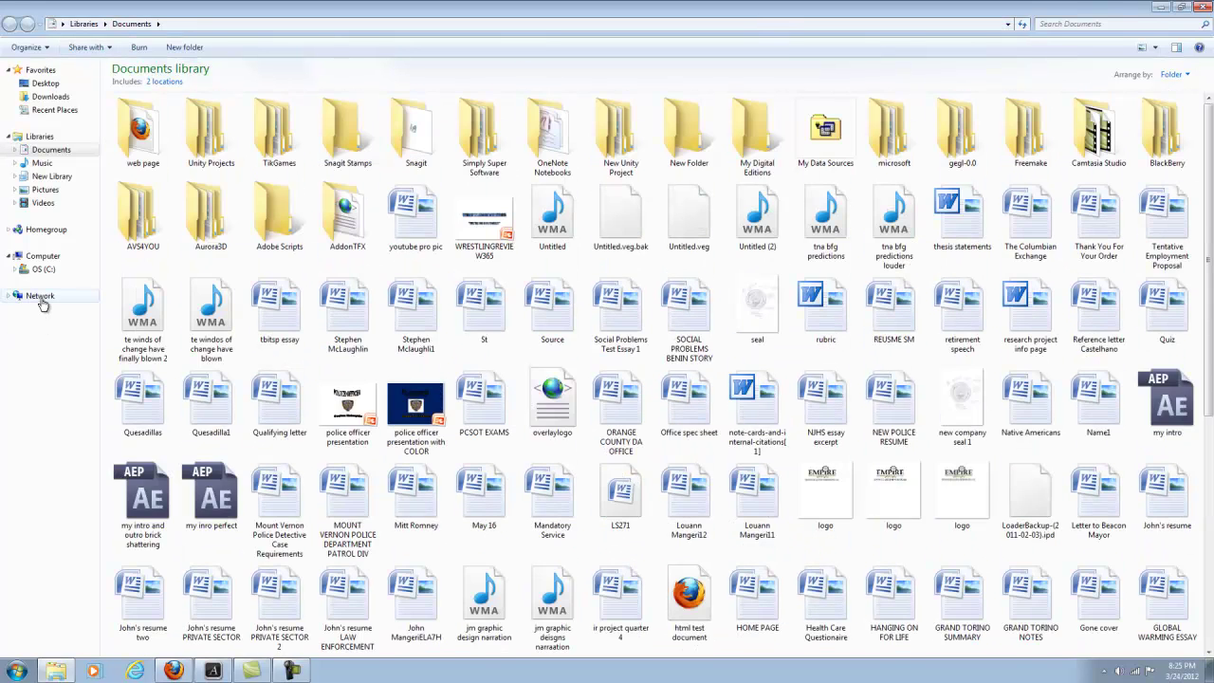
{"action": "left_click", "coordinate": [44, 269]}
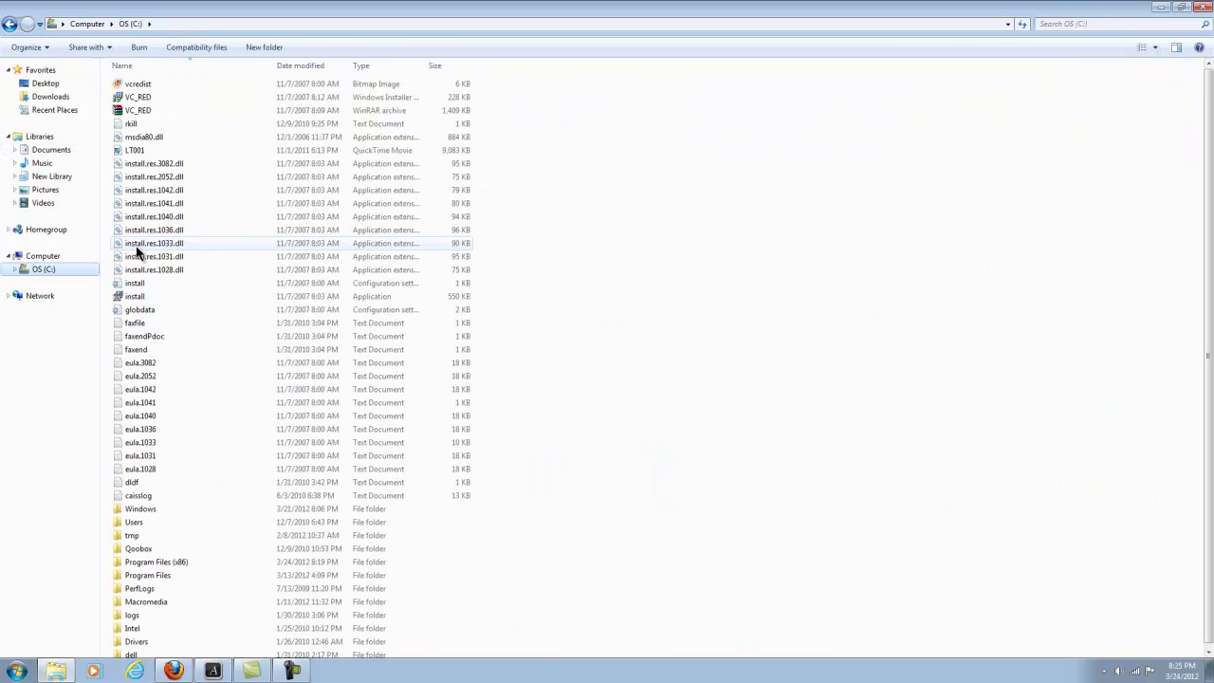
{"action": "double_click", "coordinate": [168, 509]}
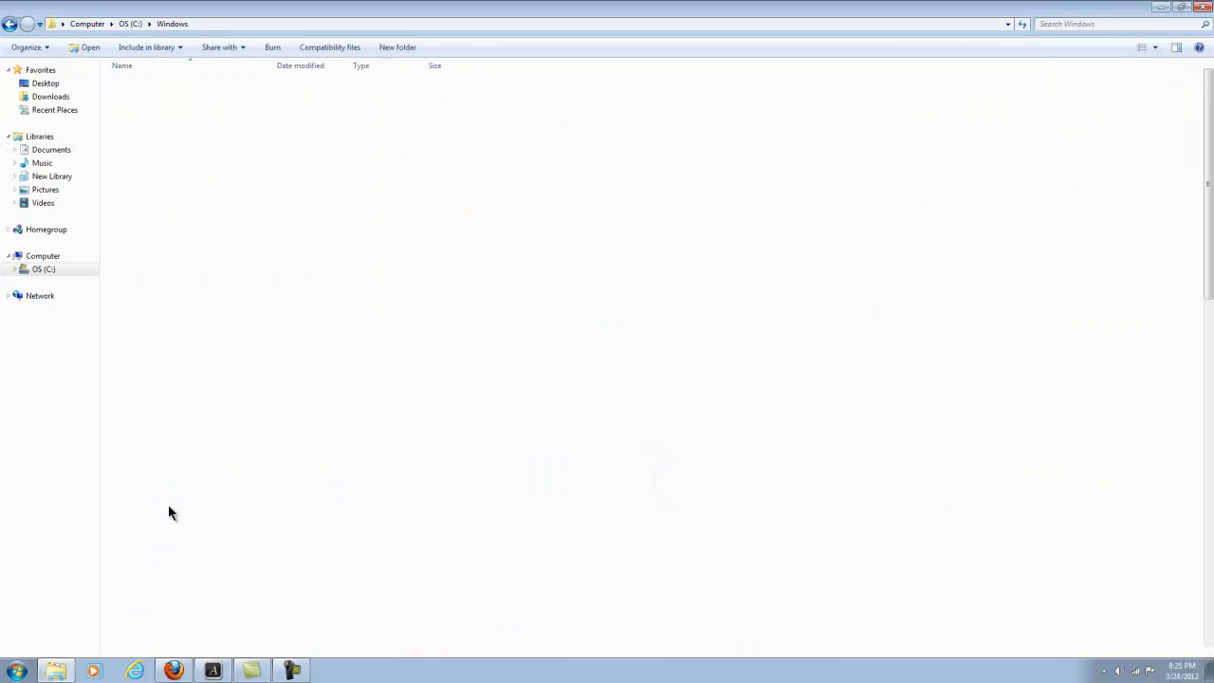
{"action": "double_click", "coordinate": [149, 270]}
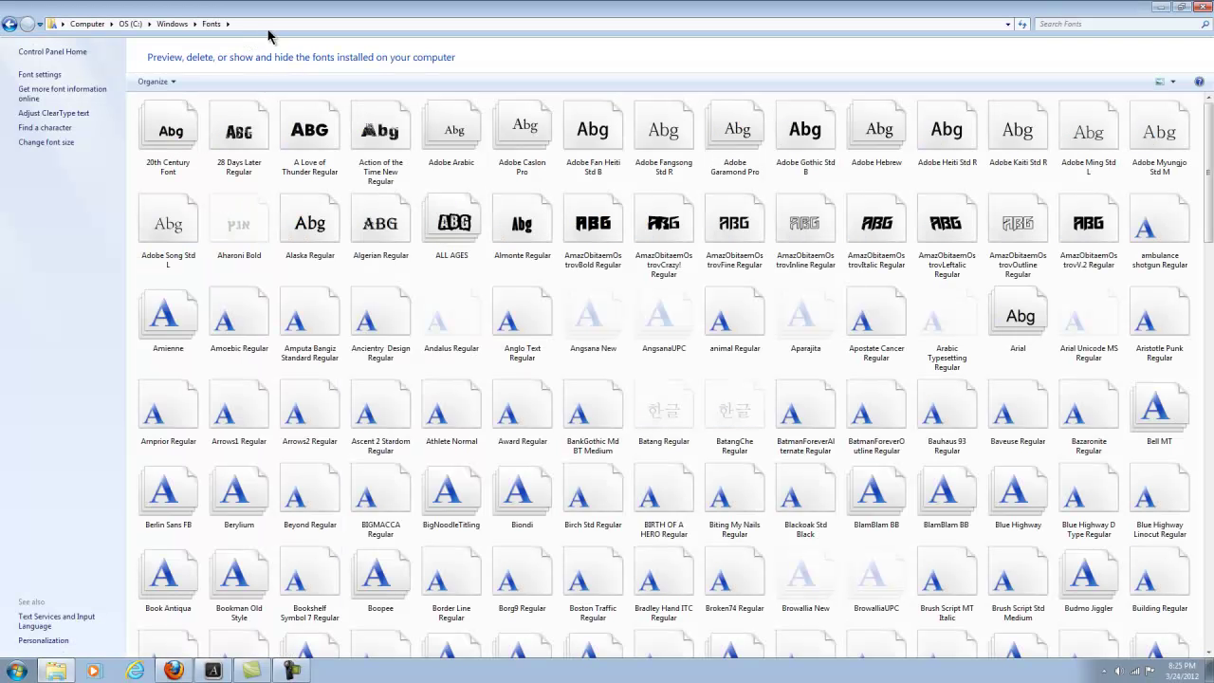
Scroll through the installed font previews, then close the Fonts window
{"action": "scroll", "coordinate": [409, 97], "scroll_direction": "down", "scroll_amount": 10}
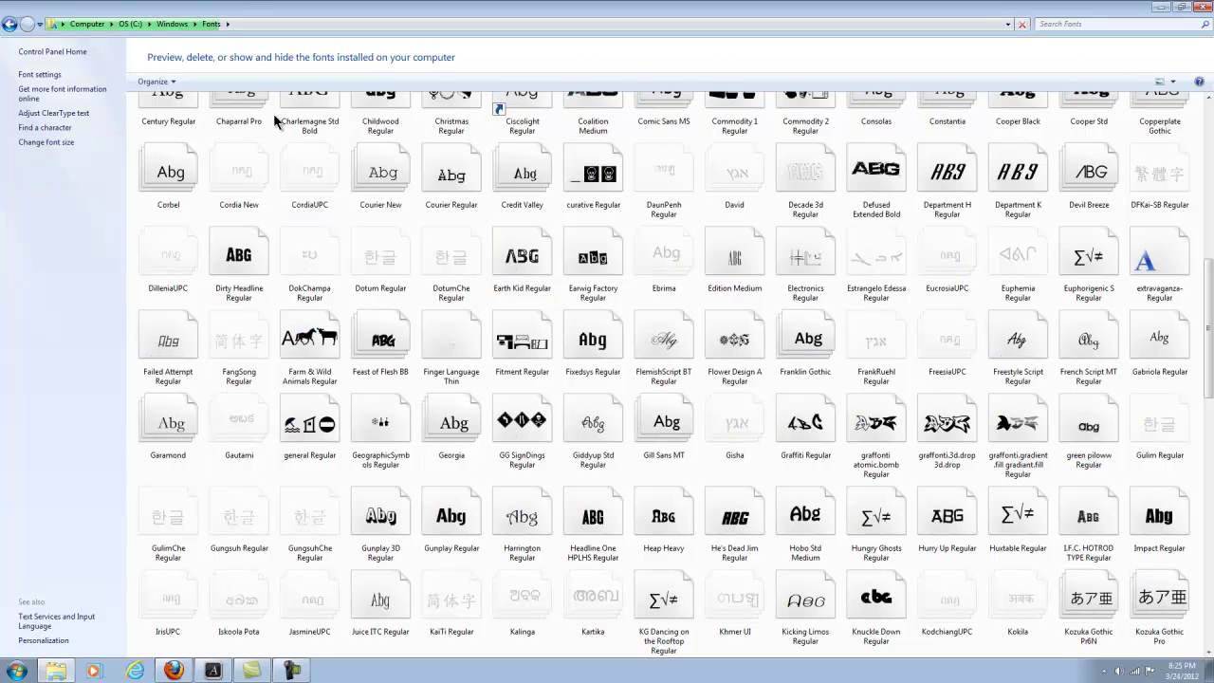
{"action": "scroll", "coordinate": [304, 383], "scroll_direction": "down", "scroll_amount": 15}
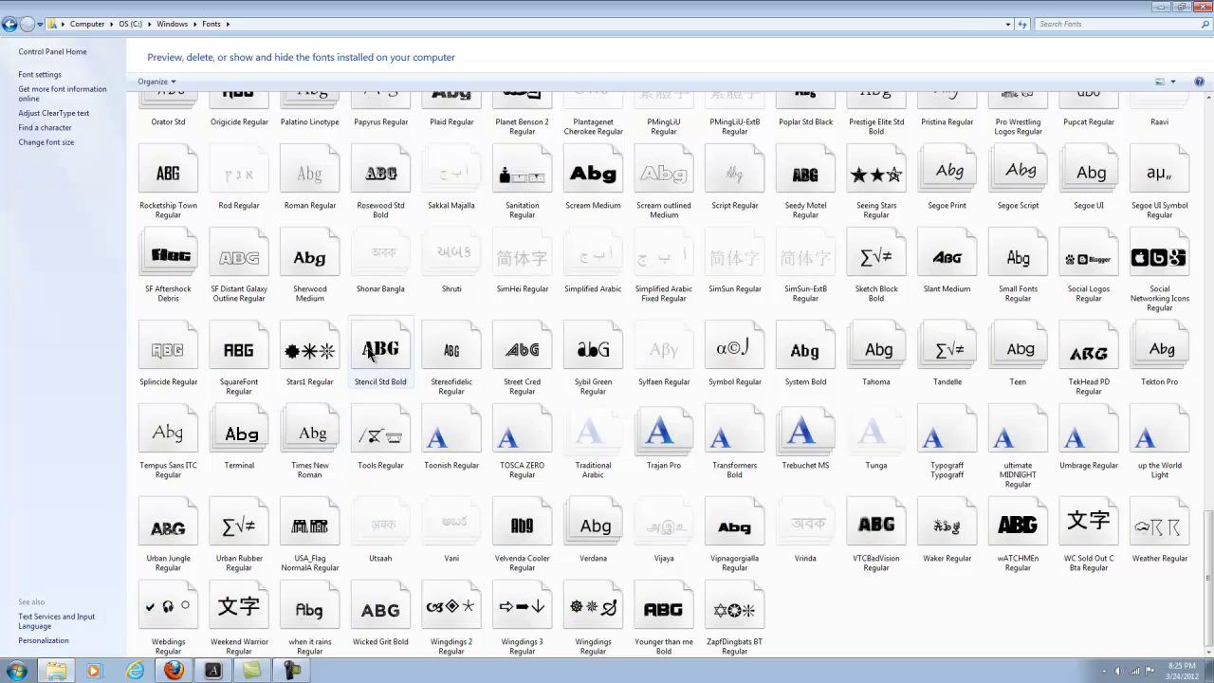
{"action": "scroll", "coordinate": [509, 527], "scroll_direction": "up", "scroll_amount": 20}
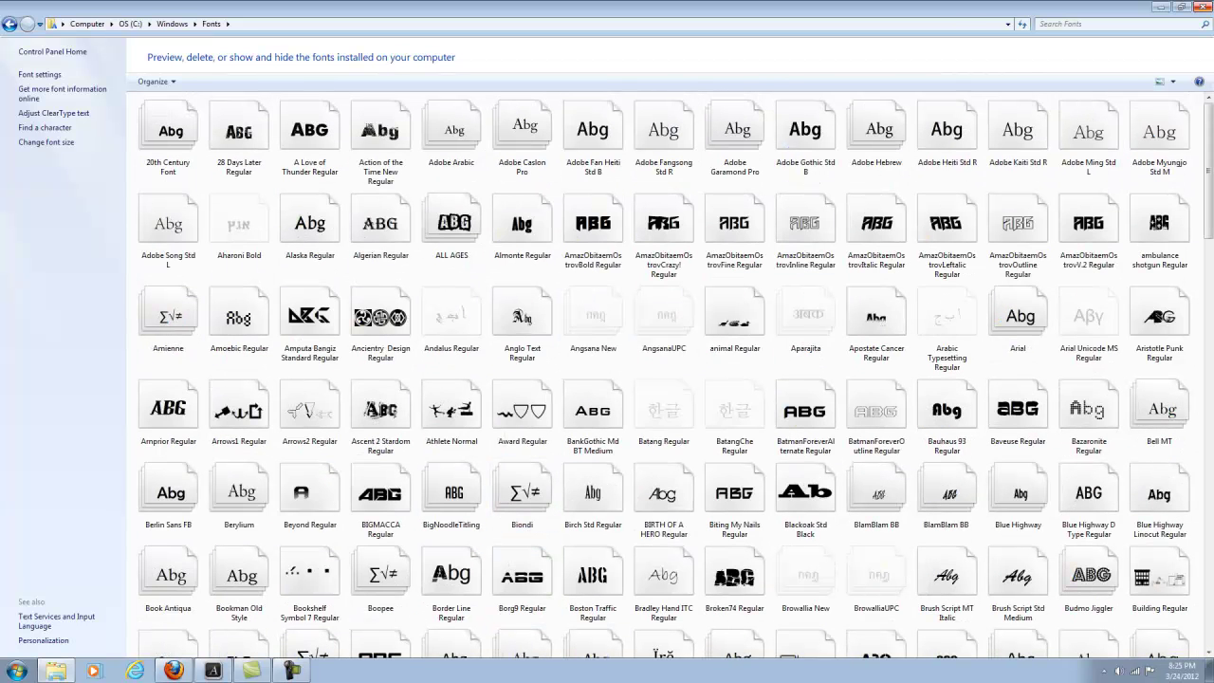
{"action": "left_click", "coordinate": [1202, 7]}
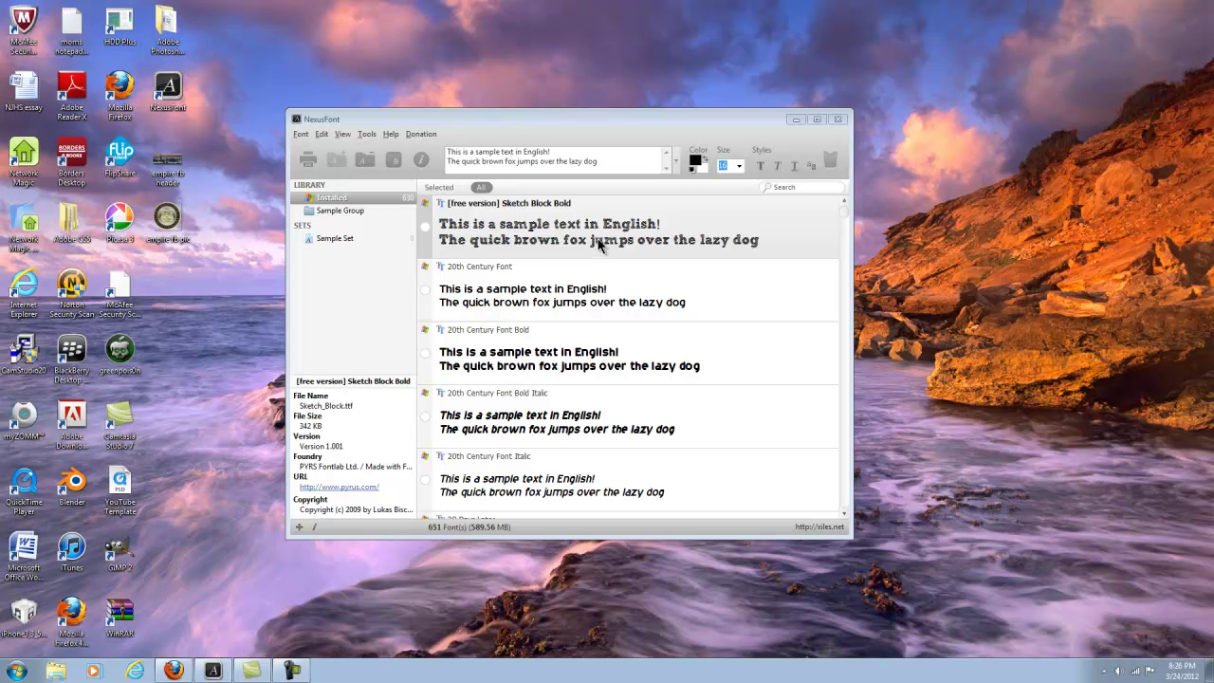
{"action": "scroll", "coordinate": [848, 223], "scroll_direction": "down", "scroll_amount": 5}
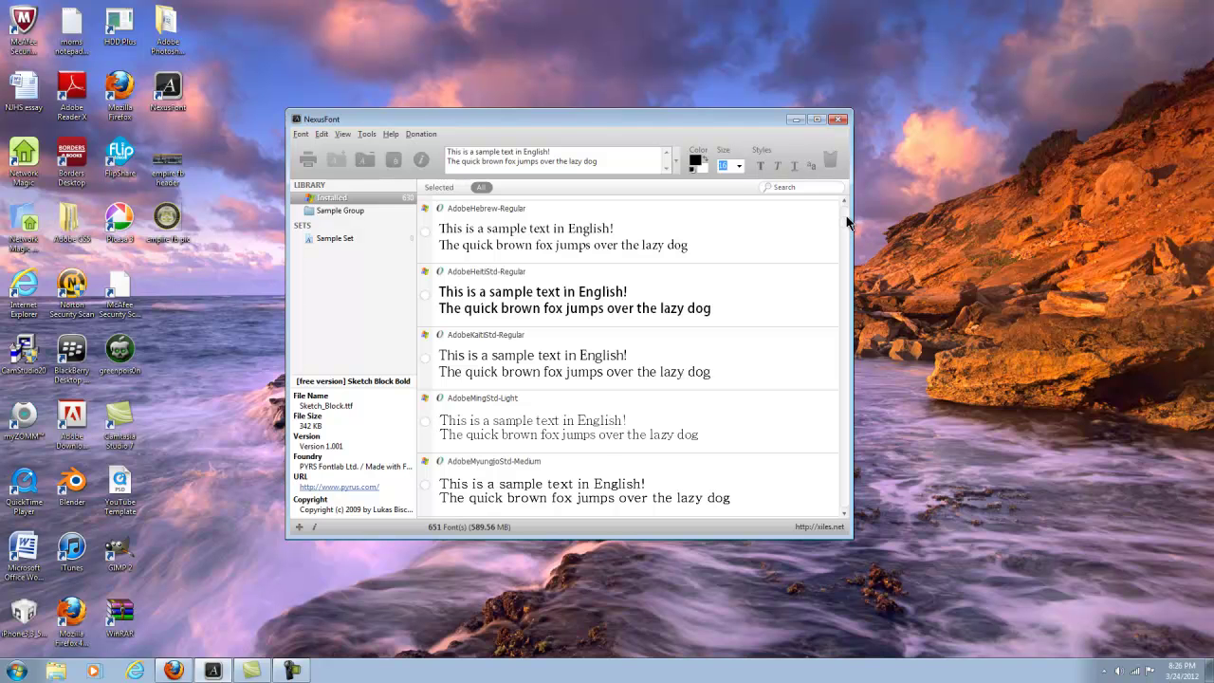
{"action": "scroll", "coordinate": [842, 229], "scroll_direction": "down", "scroll_amount": 5}
{"action": "scroll", "coordinate": [842, 229], "scroll_direction": "up", "scroll_amount": 10}
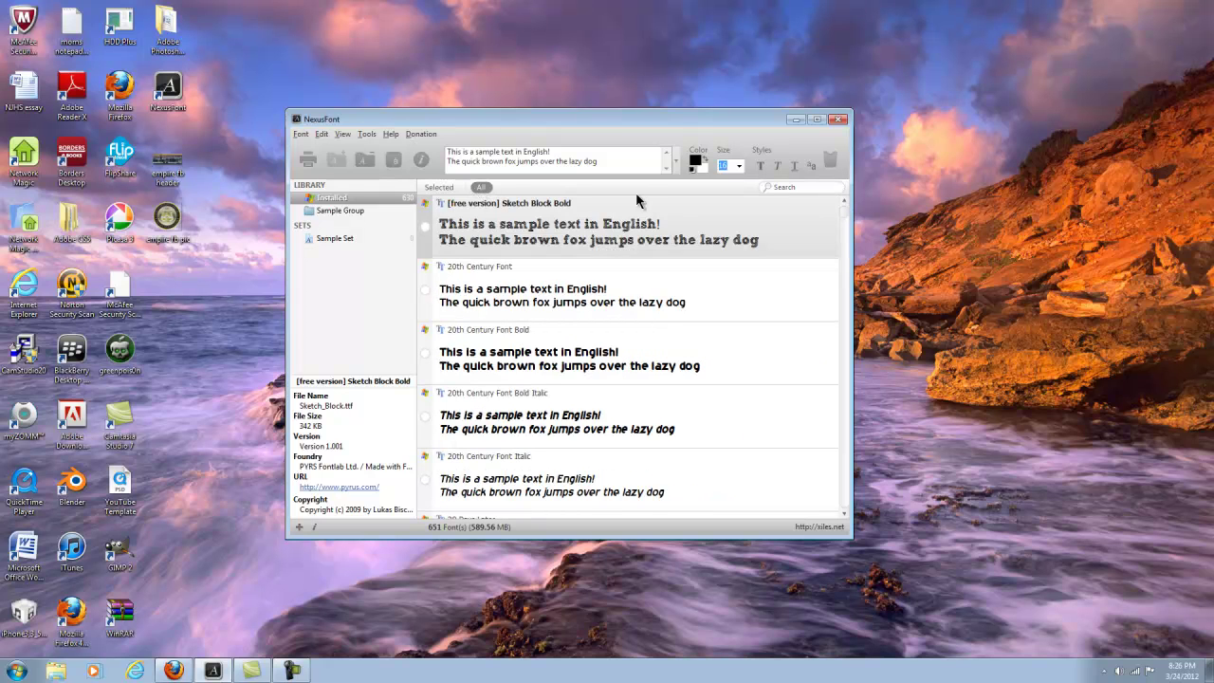
{"action": "left_click", "coordinate": [343, 135]}
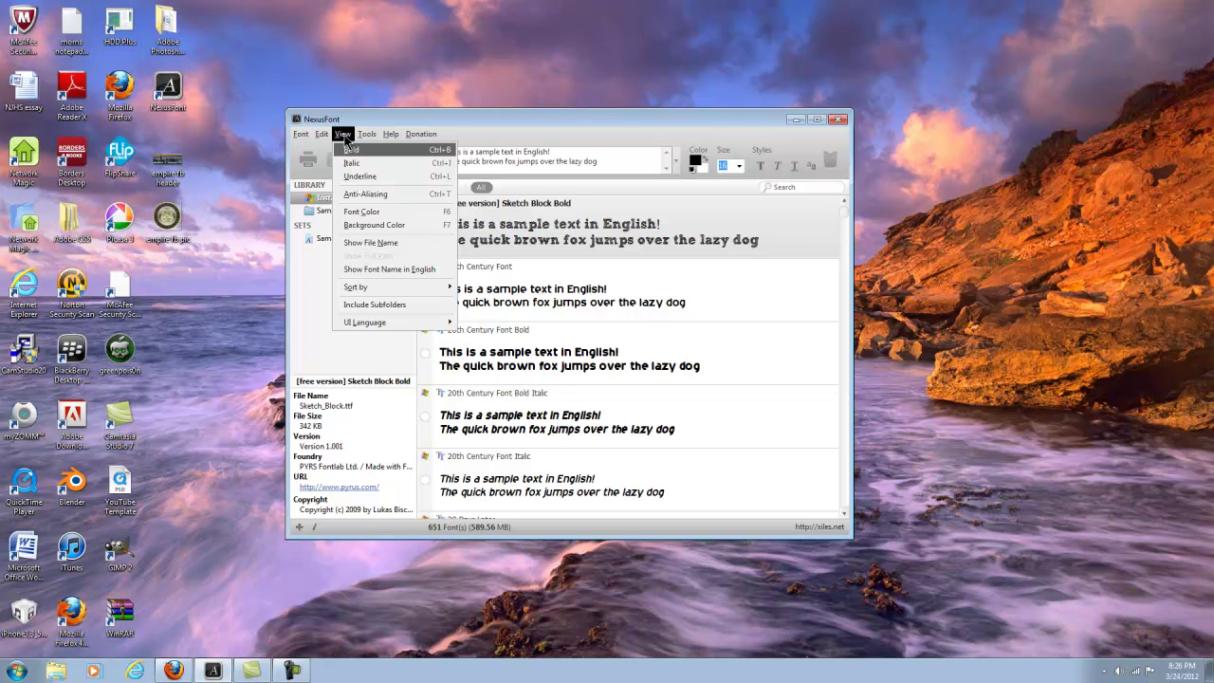
{"action": "mouse_move", "coordinate": [365, 295]}
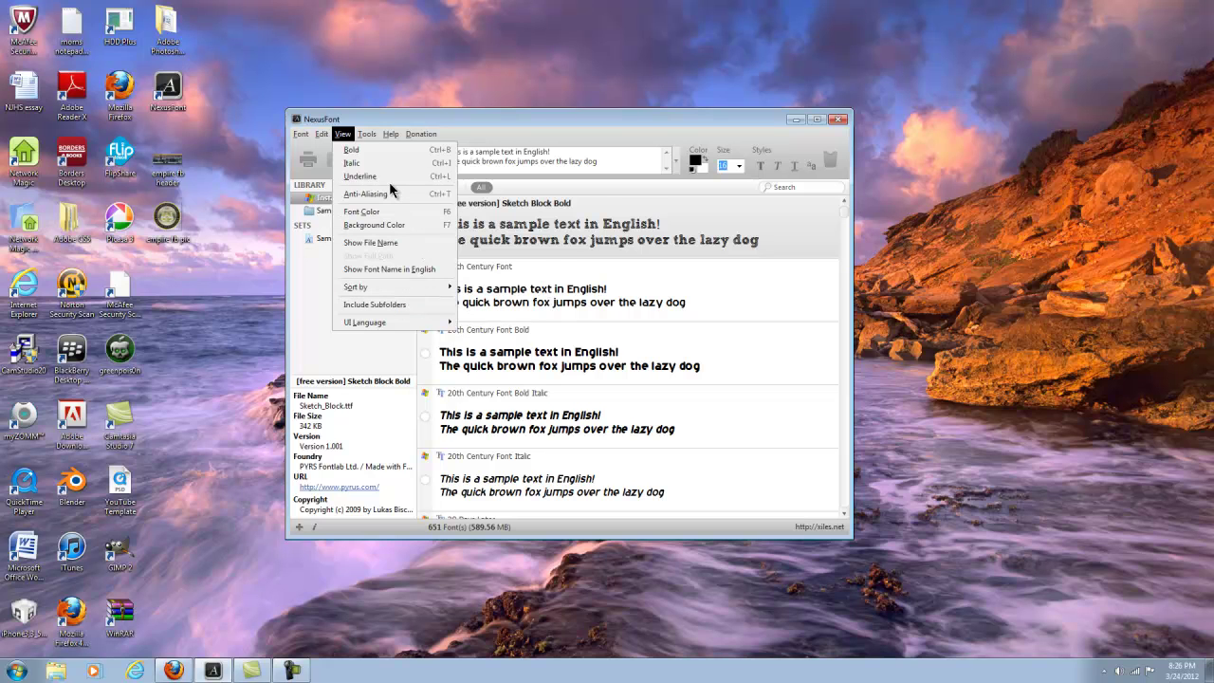
{"action": "mouse_move", "coordinate": [391, 134]}
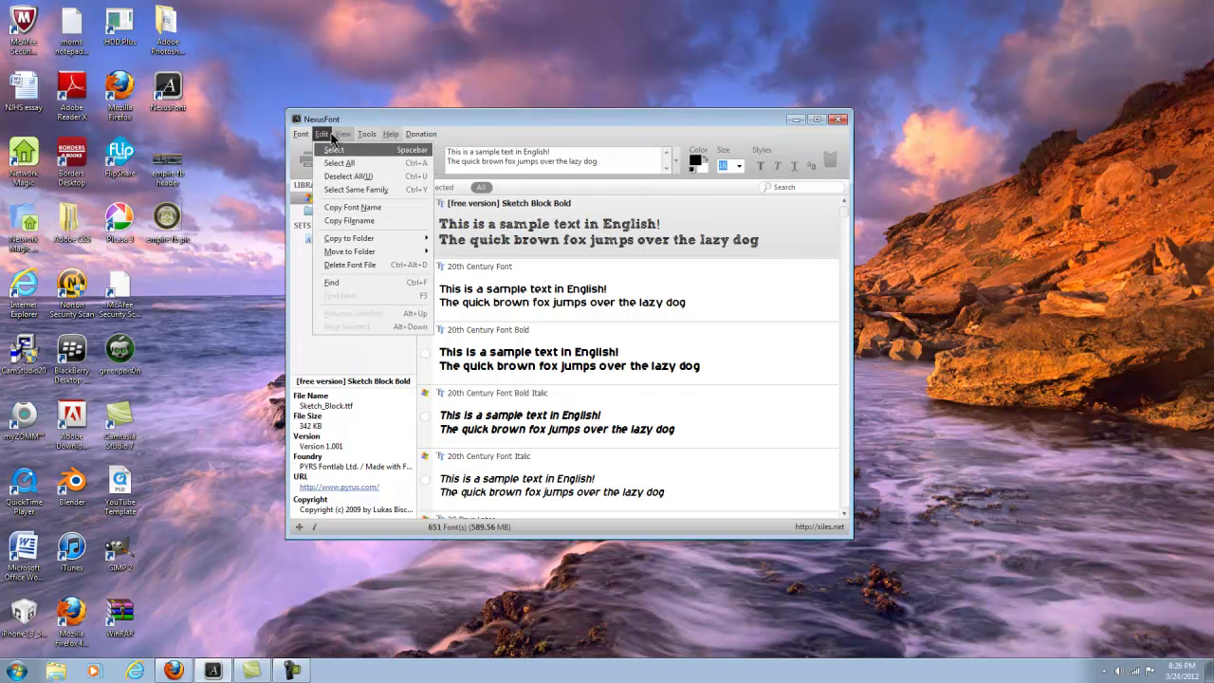
{"action": "mouse_move", "coordinate": [302, 135]}
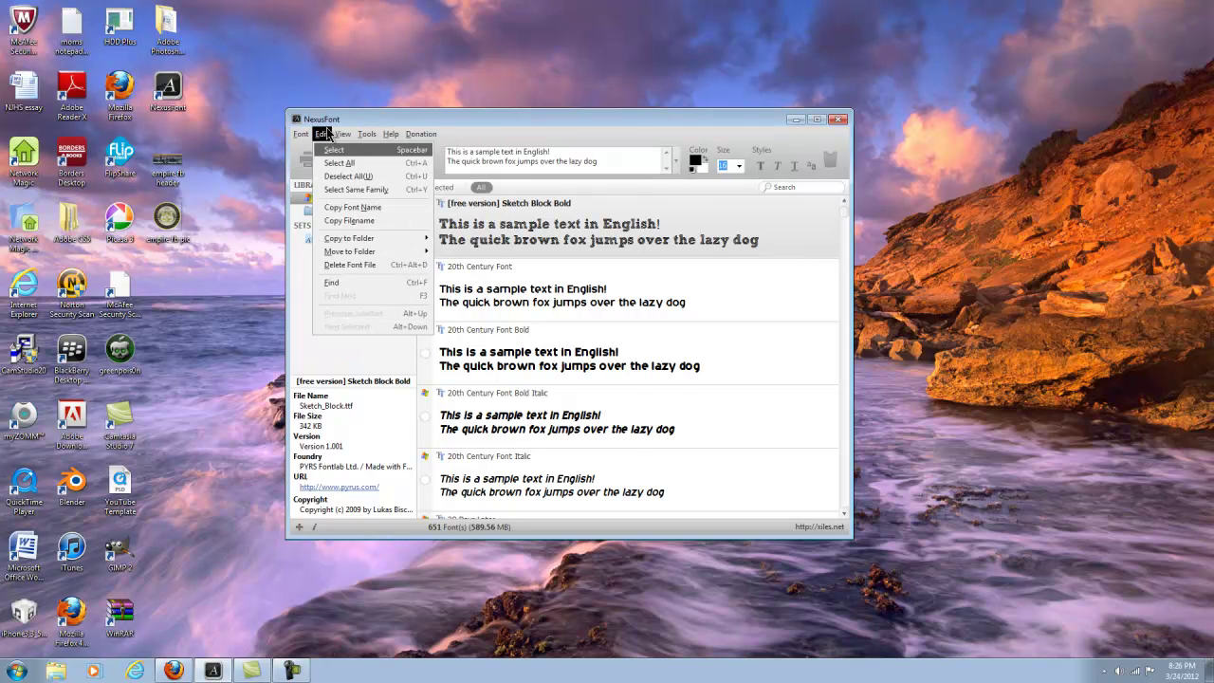
{"action": "left_click", "coordinate": [512, 137]}
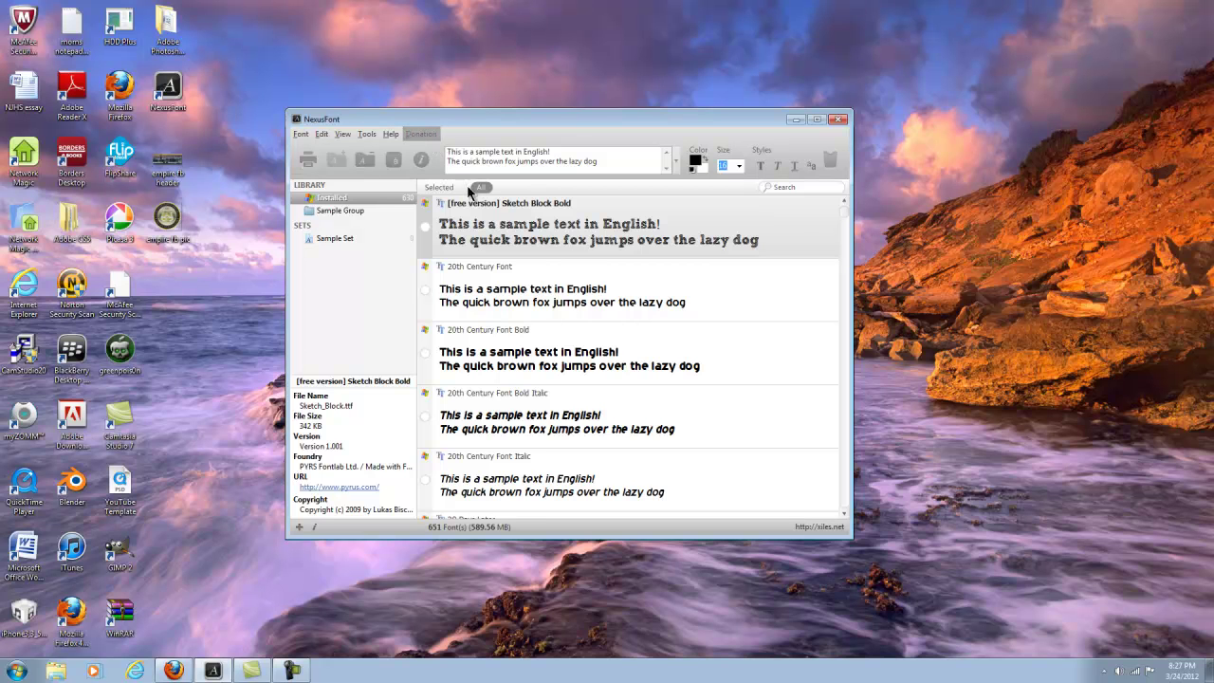
Tick Sketch Block Bold in the Installed font list
{"action": "scroll", "coordinate": [588, 285], "scroll_direction": "down", "scroll_amount": 3}
{"action": "scroll", "coordinate": [590, 286], "scroll_direction": "down", "scroll_amount": 3}
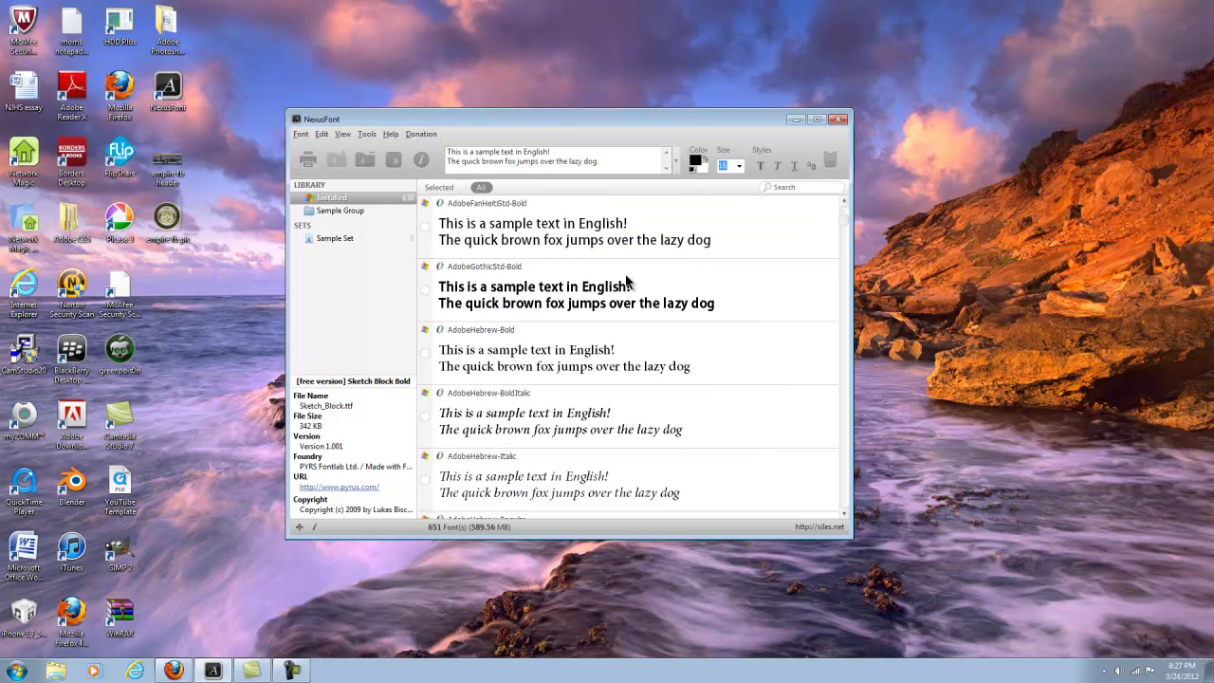
{"action": "scroll", "coordinate": [842, 239], "scroll_direction": "down", "scroll_amount": 3}
{"action": "scroll", "coordinate": [843, 239], "scroll_direction": "down", "scroll_amount": 5}
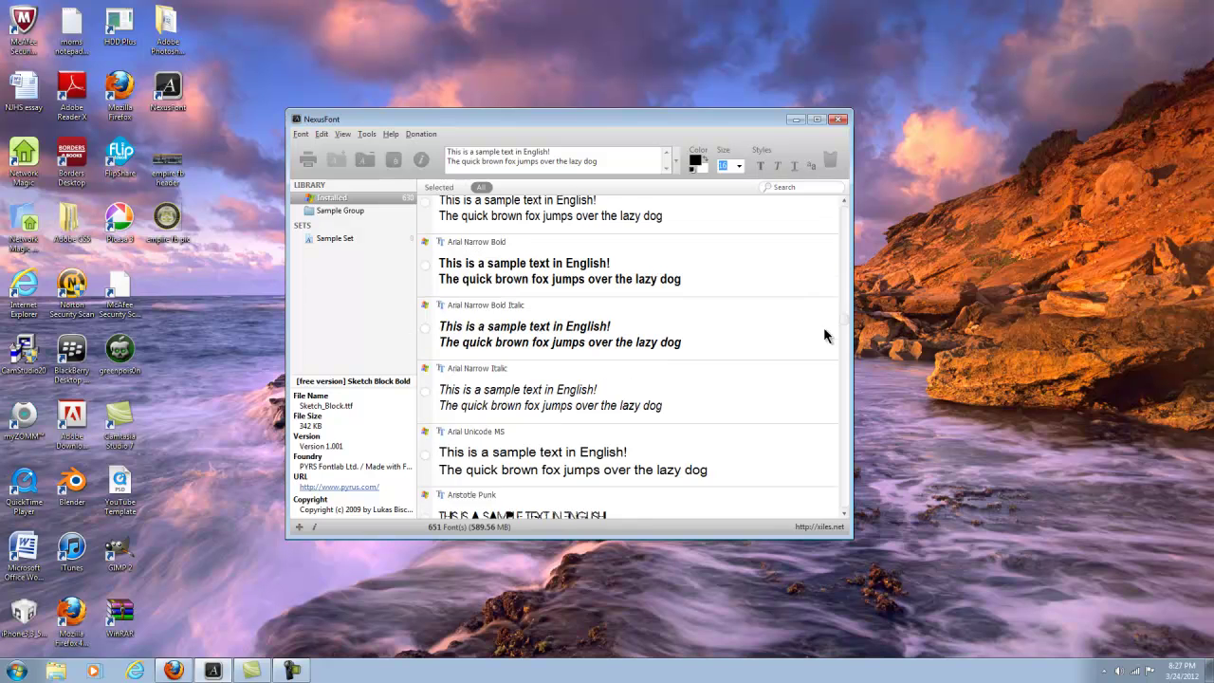
{"action": "scroll", "coordinate": [818, 351], "scroll_direction": "down", "scroll_amount": 15}
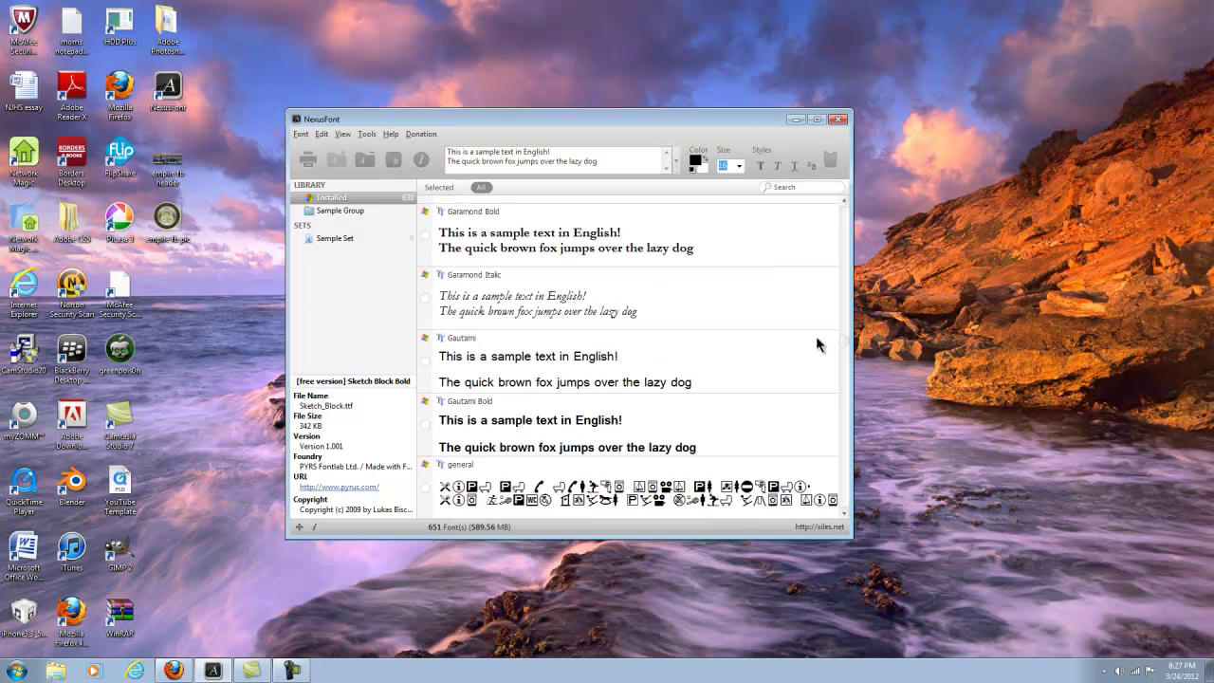
{"action": "scroll", "coordinate": [812, 287], "scroll_direction": "up", "scroll_amount": 10}
{"action": "scroll", "coordinate": [816, 209], "scroll_direction": "up", "scroll_amount": 10}
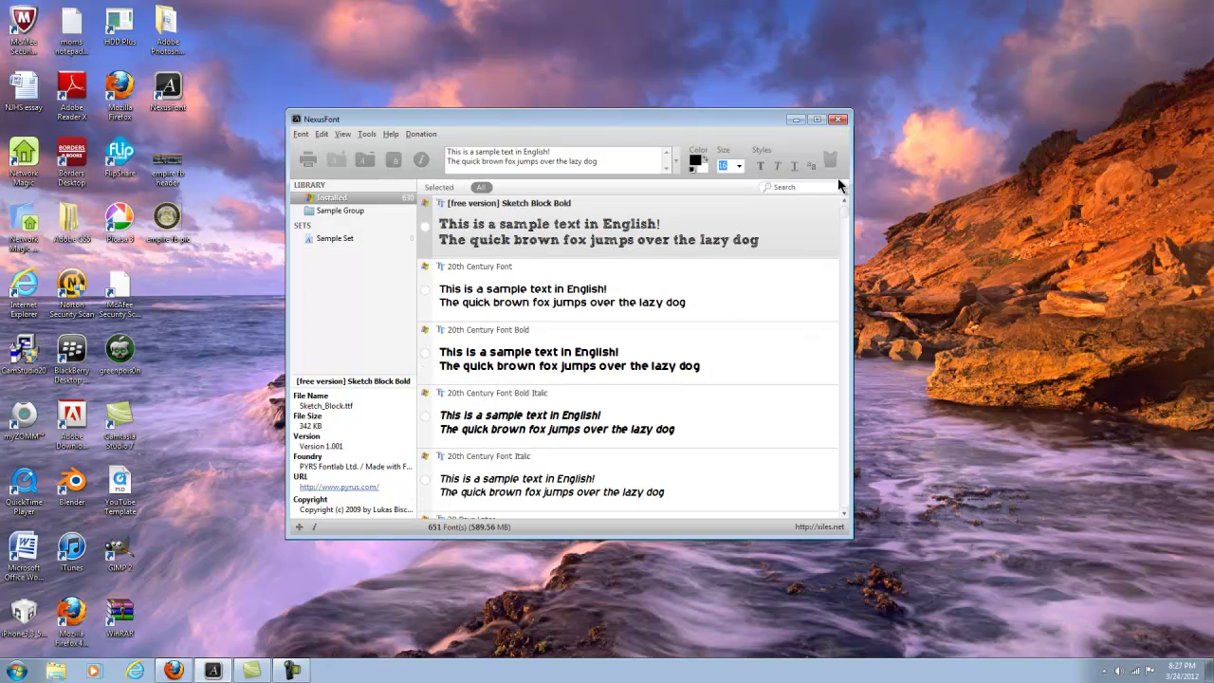
{"action": "left_click", "coordinate": [425, 228]}
Tick Algerian as well, making 2 marked fonts (0.41 MB)
{"action": "scroll", "coordinate": [533, 307], "scroll_direction": "down", "scroll_amount": 3}
{"action": "scroll", "coordinate": [536, 304], "scroll_direction": "up", "scroll_amount": 3}
{"action": "scroll", "coordinate": [504, 324], "scroll_direction": "down", "scroll_amount": 5}
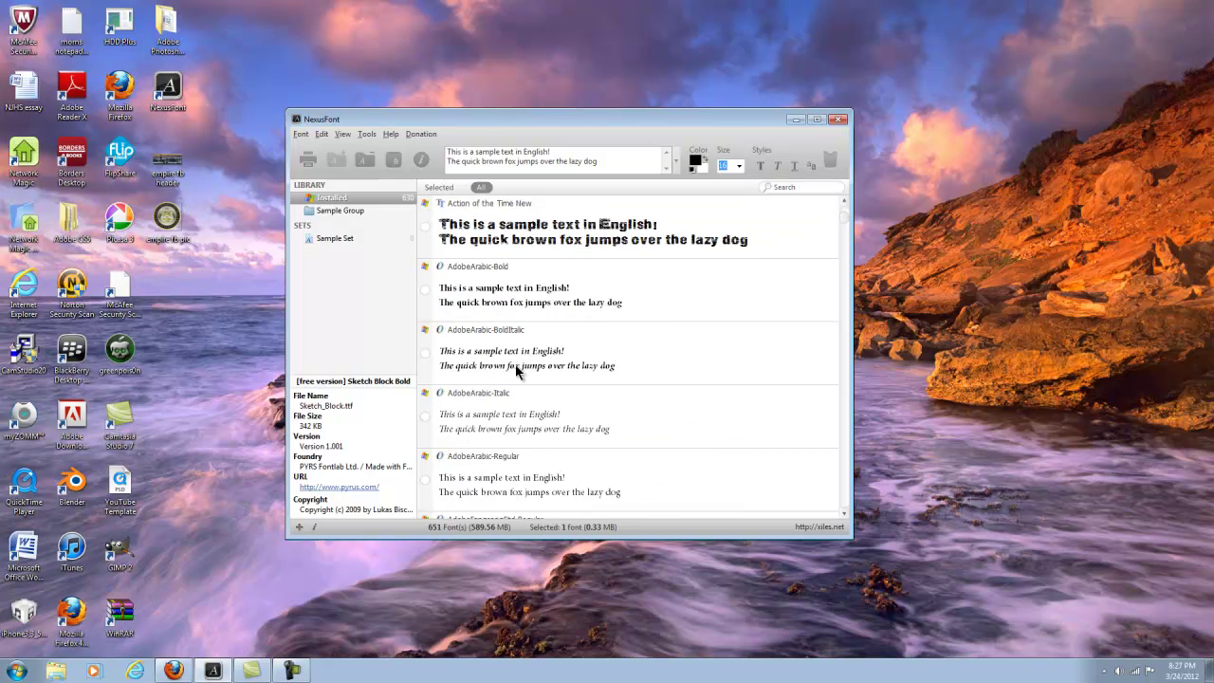
{"action": "scroll", "coordinate": [508, 308], "scroll_direction": "down", "scroll_amount": 8}
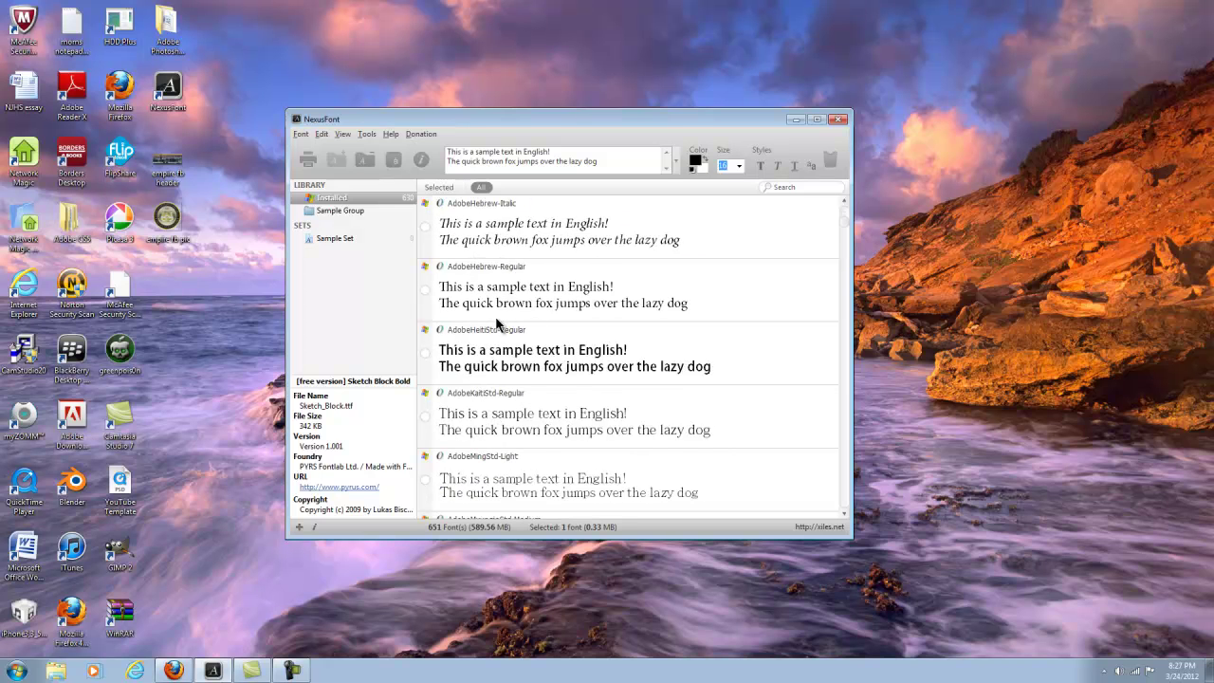
{"action": "scroll", "coordinate": [498, 325], "scroll_direction": "down", "scroll_amount": 10}
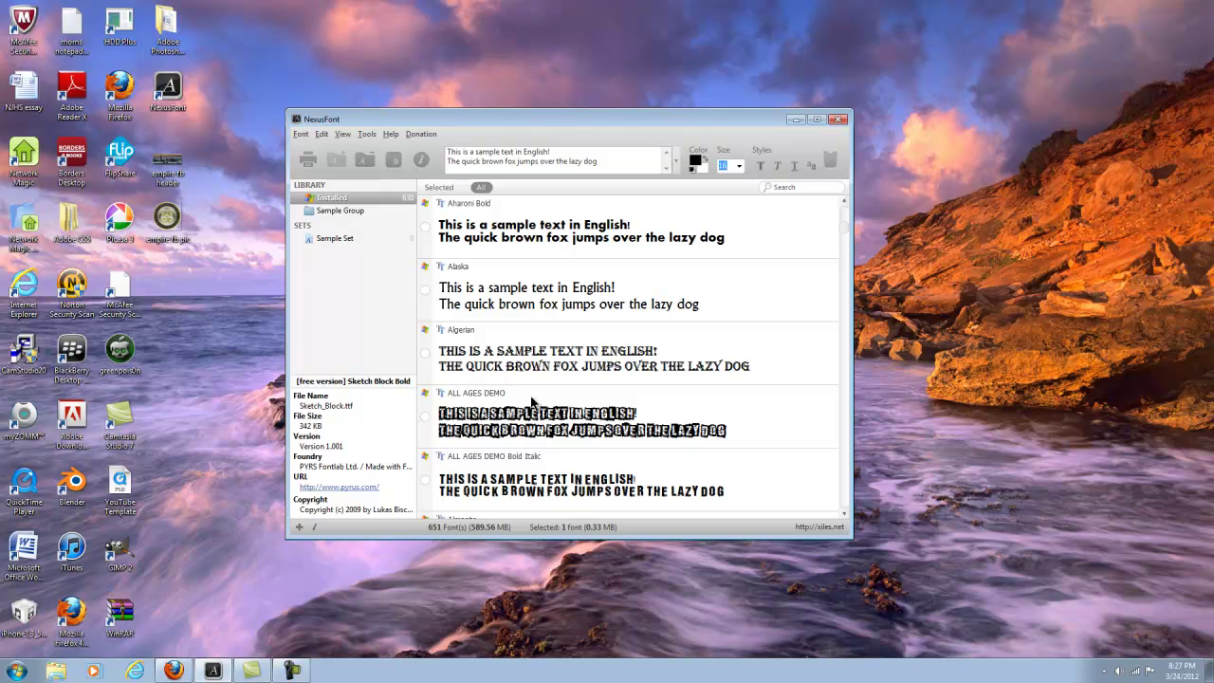
{"action": "left_click", "coordinate": [425, 357]}
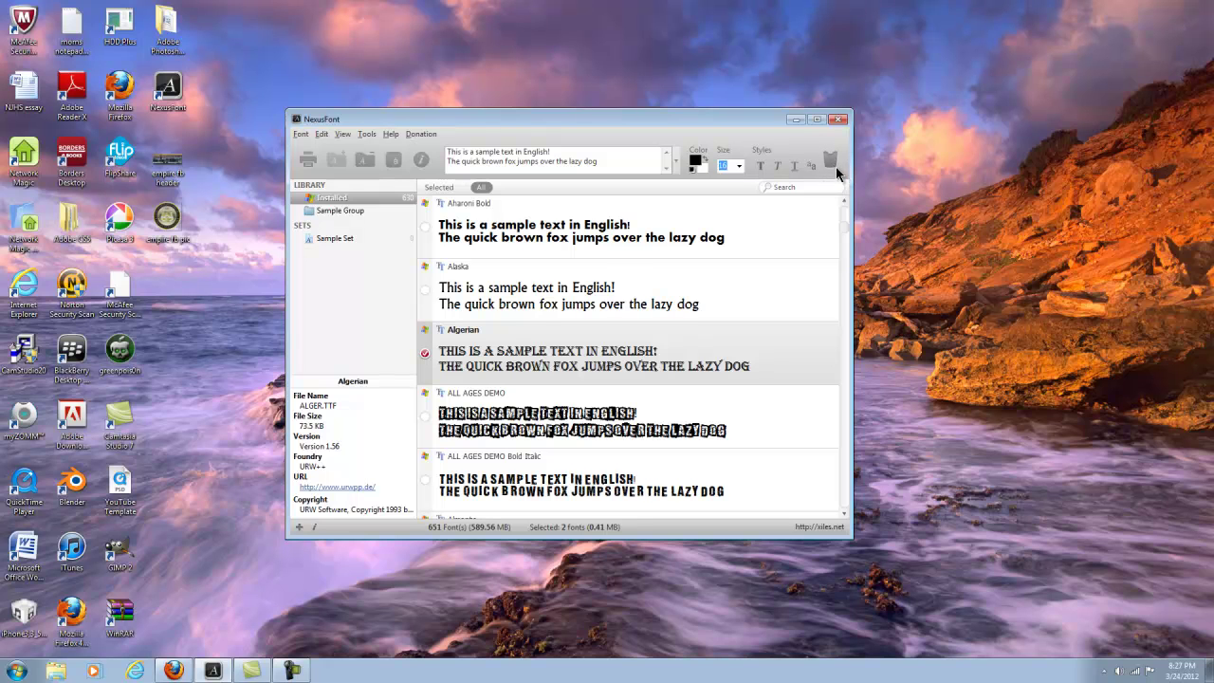
Try Delete Fonts on the marked fonts and acknowledge that installed fonts can't be deleted
{"action": "left_click", "coordinate": [832, 167]}
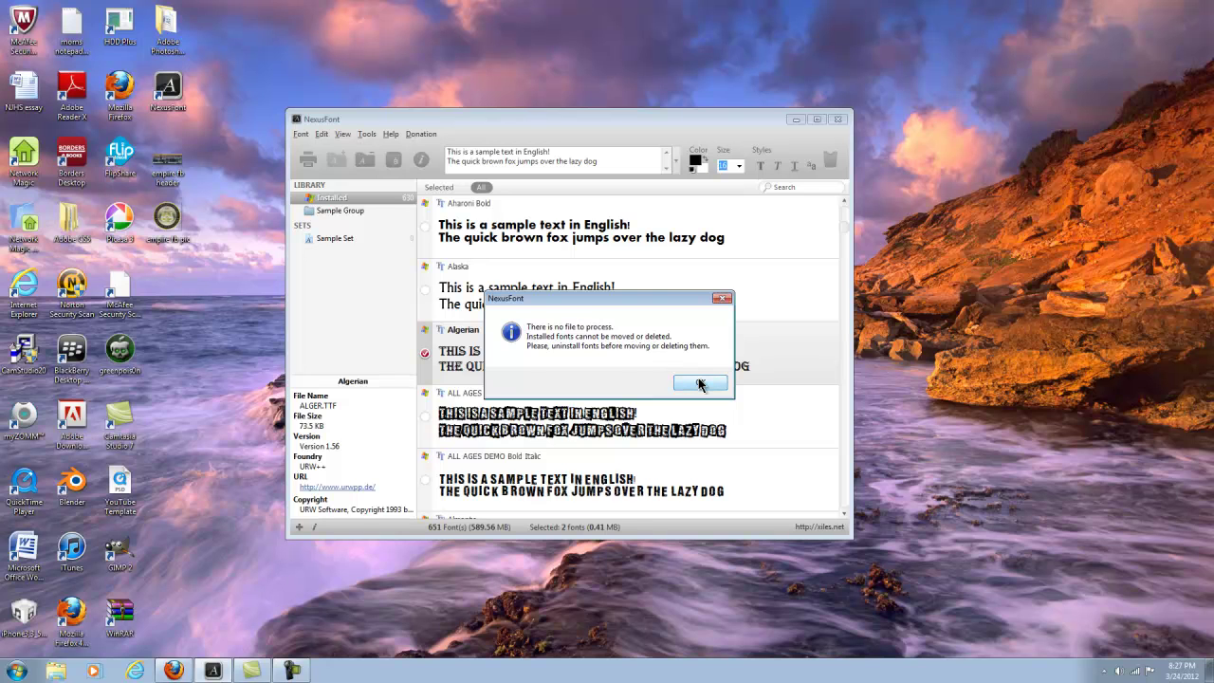
{"action": "left_click", "coordinate": [699, 383]}
{"action": "right_click", "coordinate": [664, 370]}
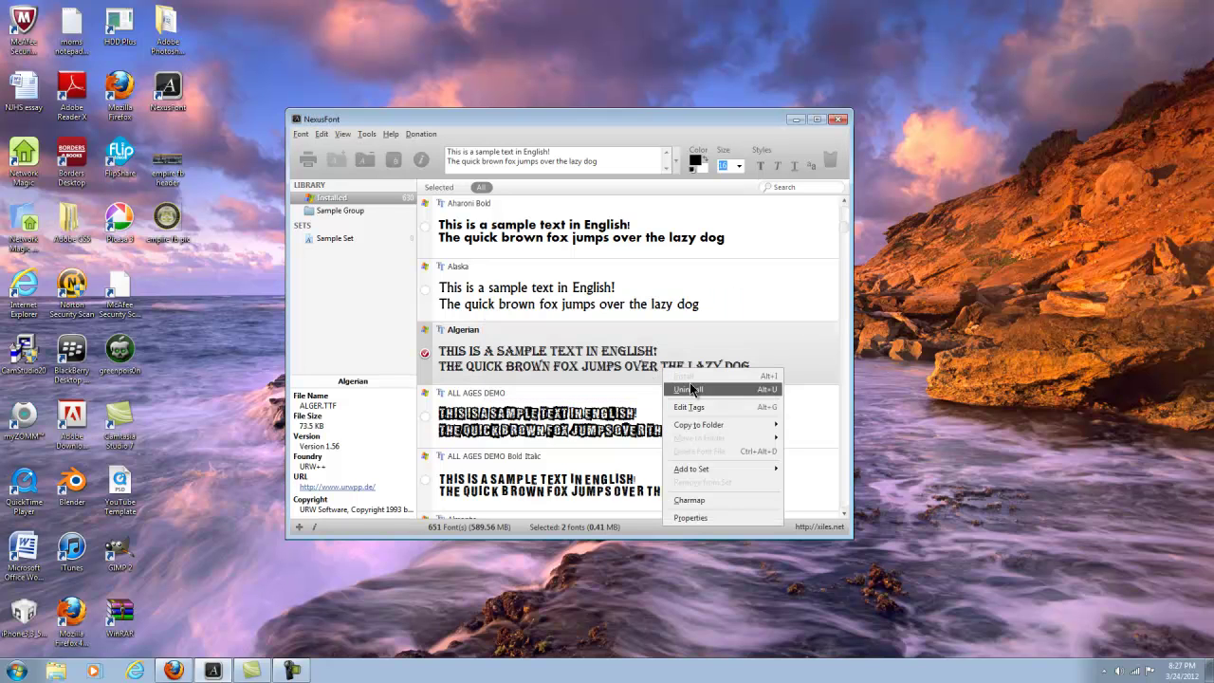
{"action": "left_click", "coordinate": [519, 358]}
Choose Uninstall from Algerian's context menu for the 2 marked fonts
{"action": "scroll", "coordinate": [520, 322], "scroll_direction": "up", "scroll_amount": 5}
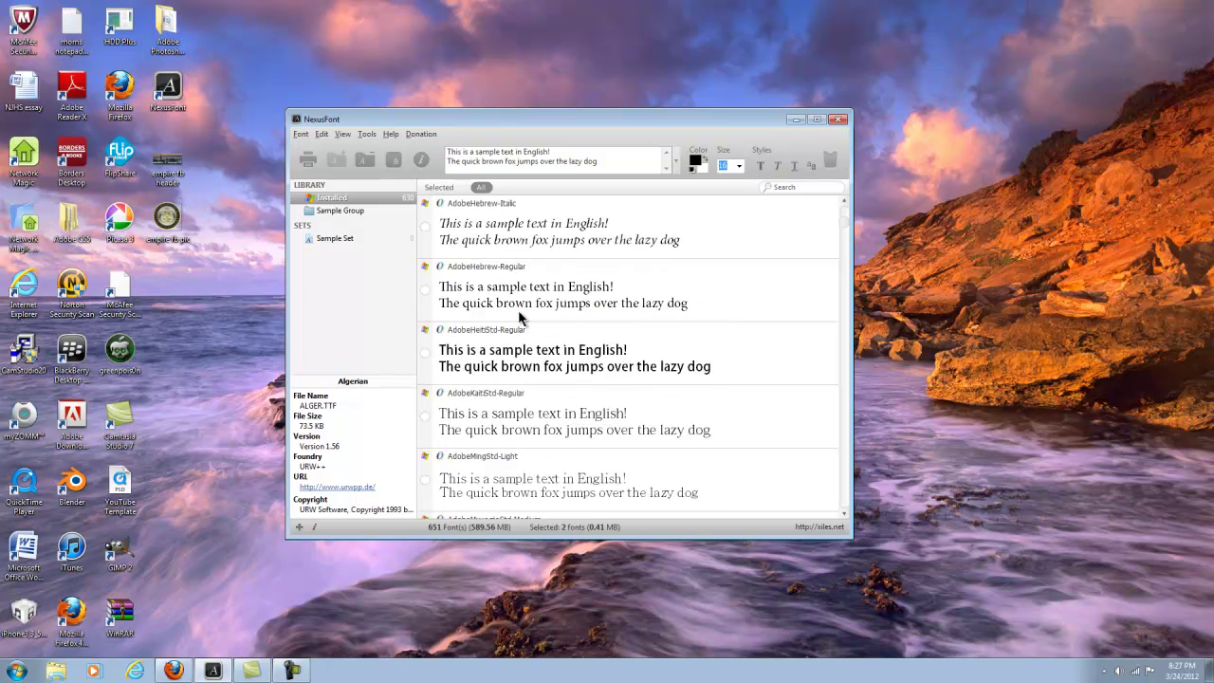
{"action": "scroll", "coordinate": [540, 313], "scroll_direction": "down", "scroll_amount": 4}
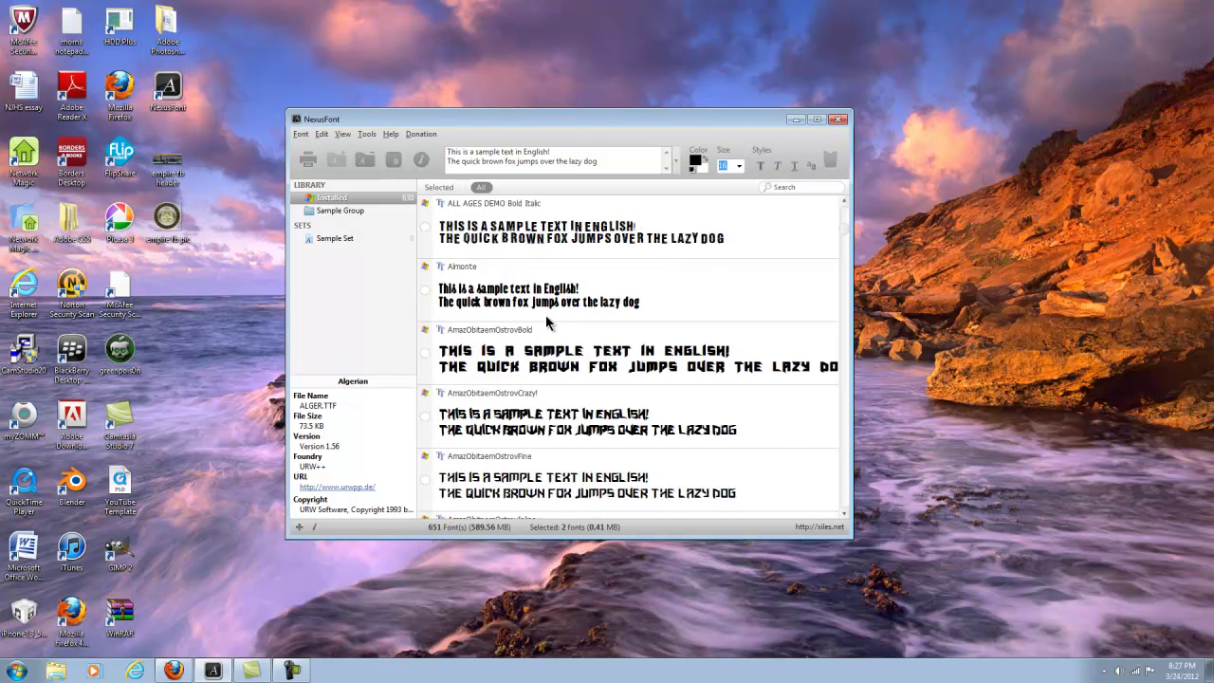
{"action": "scroll", "coordinate": [545, 317], "scroll_direction": "up", "scroll_amount": 2}
{"action": "right_click", "coordinate": [554, 353]}
{"action": "left_click", "coordinate": [580, 378]}
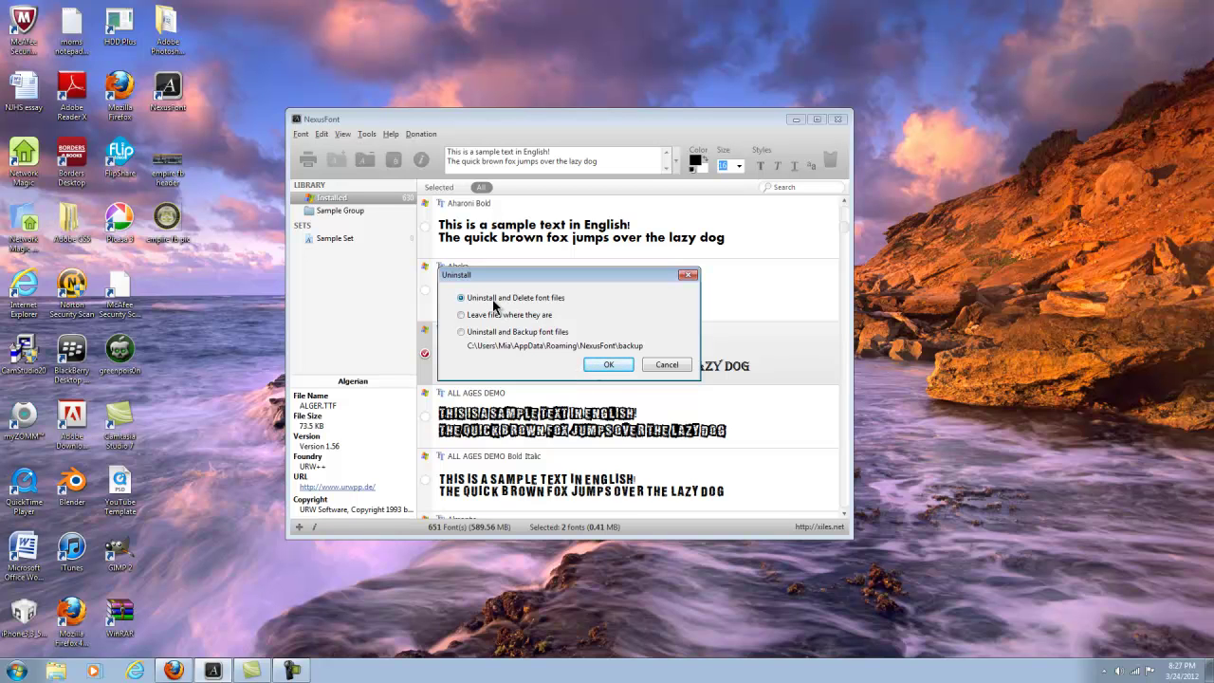
Confirm 'Uninstall and Delete font files' so the library drops to 649 fonts (589.15 MB)
{"action": "left_click", "coordinate": [615, 366]}
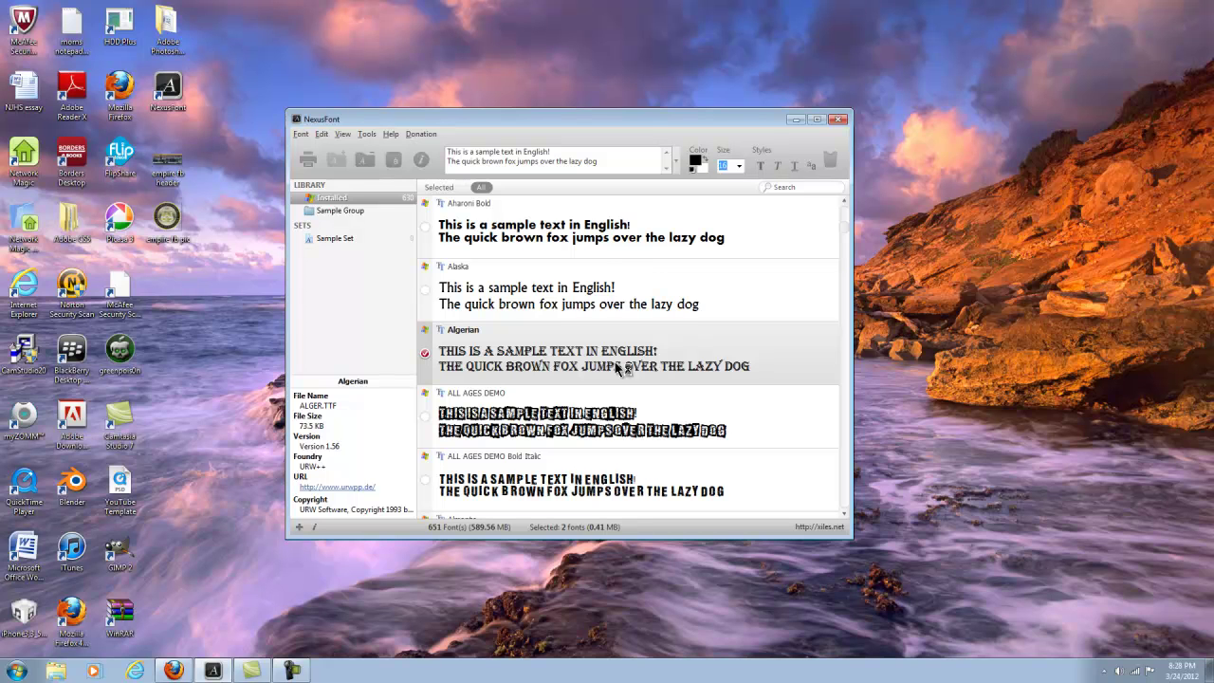
{"action": "key", "text": "Delete"}
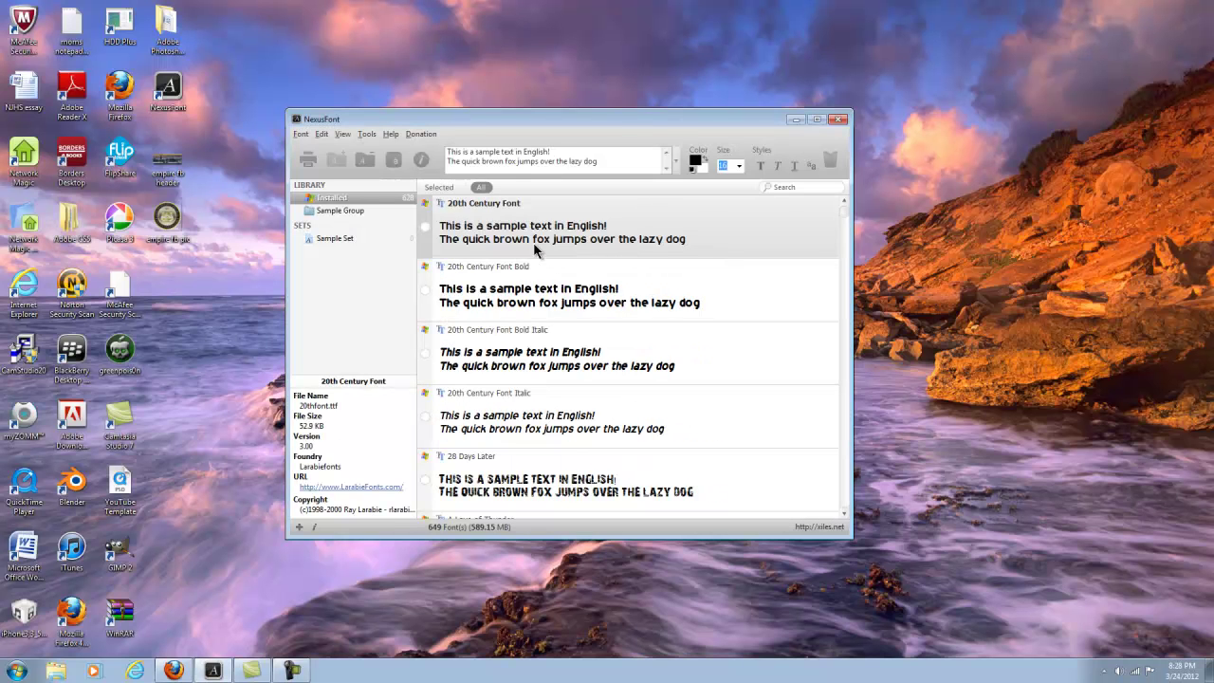
{"action": "scroll", "coordinate": [537, 257], "scroll_direction": "down", "scroll_amount": 2}
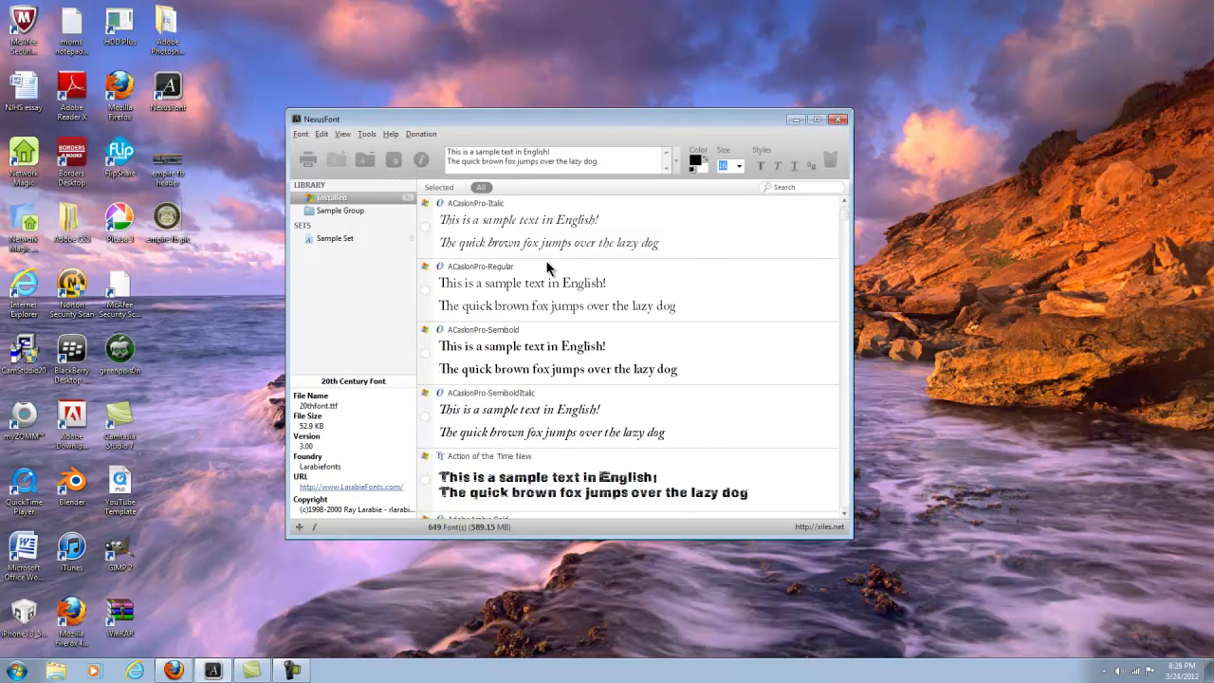
{"action": "scroll", "coordinate": [665, 256], "scroll_direction": "up", "scroll_amount": 2}
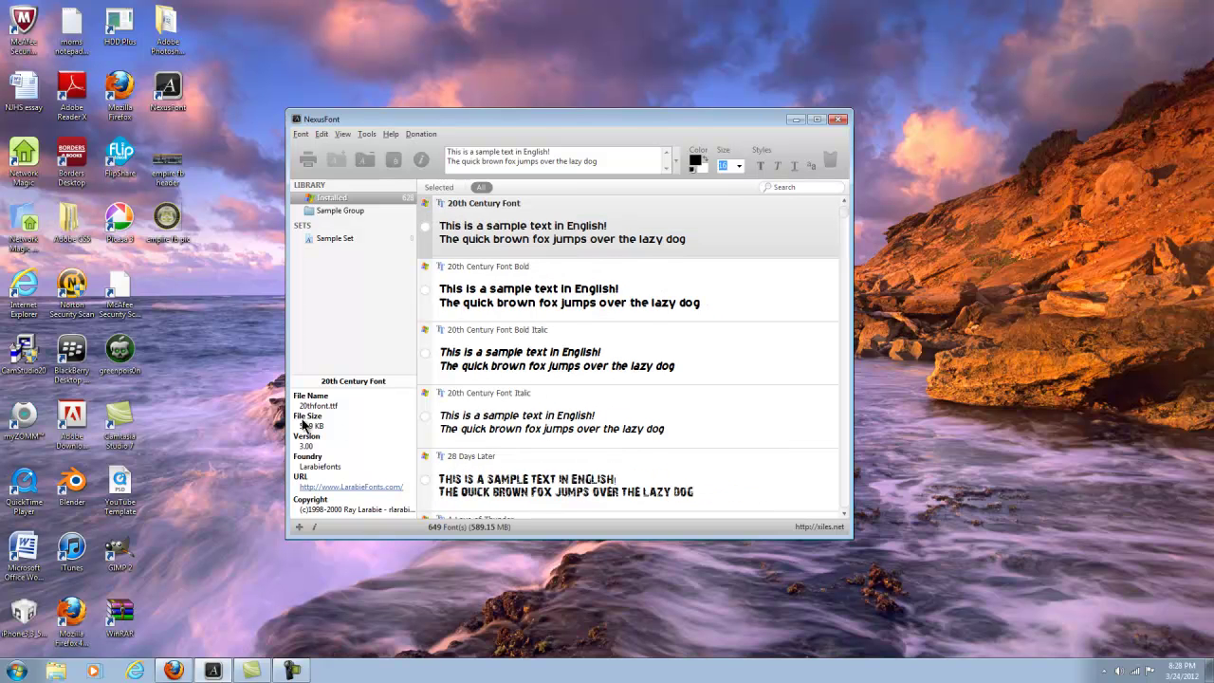